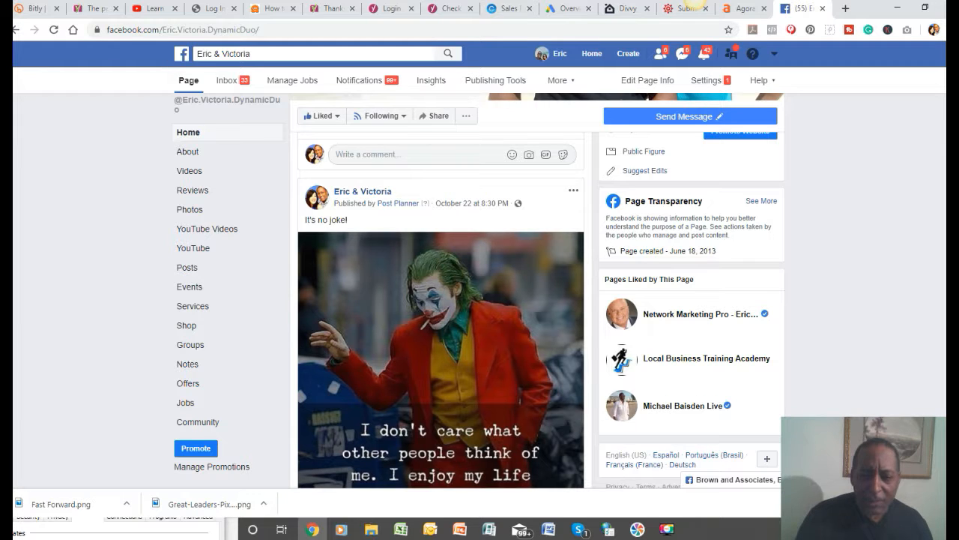
Examine the reach, engagement, reactions, comments and shares of the "It's no joke!" post and compare them with the neighbouring post.
scroll(441, 310, "down", 4)
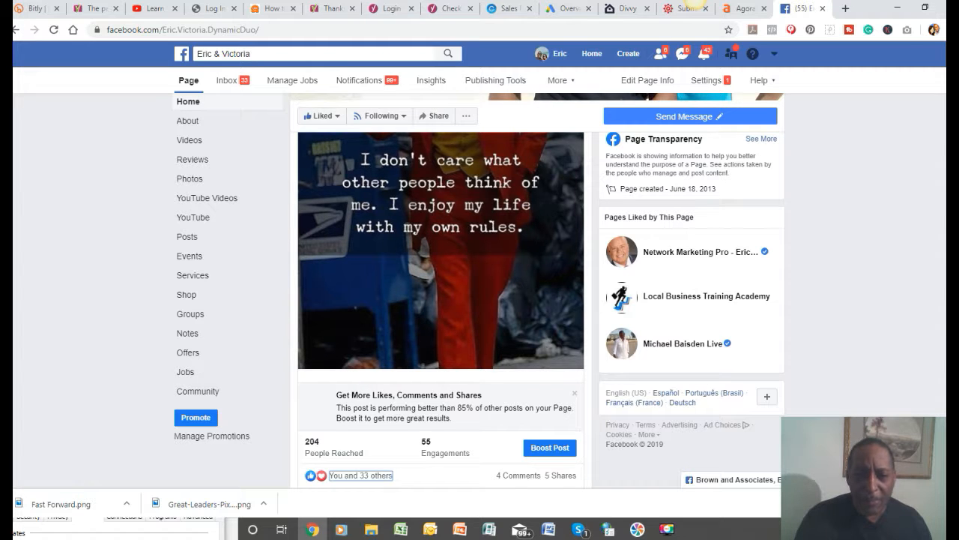
scroll(440, 292, "up", 4)
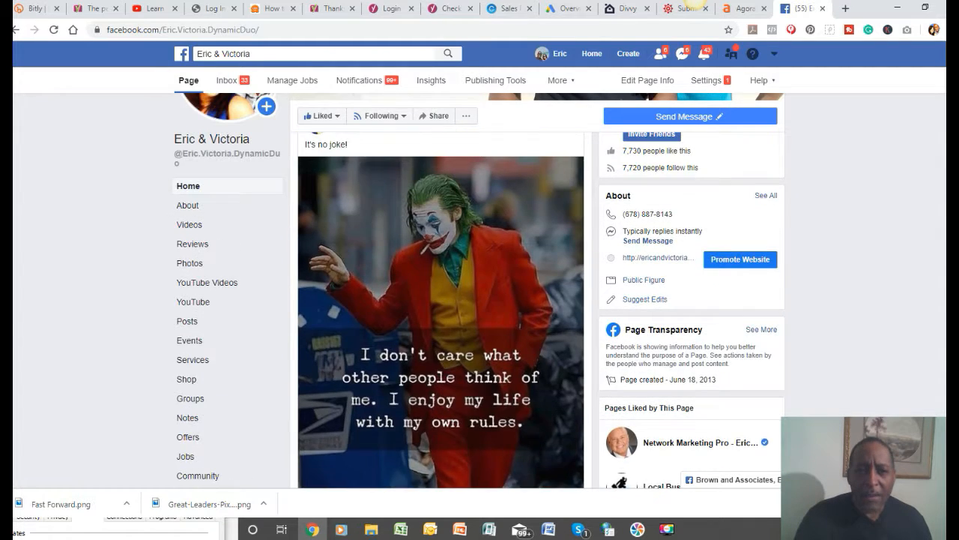
scroll(441, 310, "down", 1)
scroll(441, 310, "up", 1)
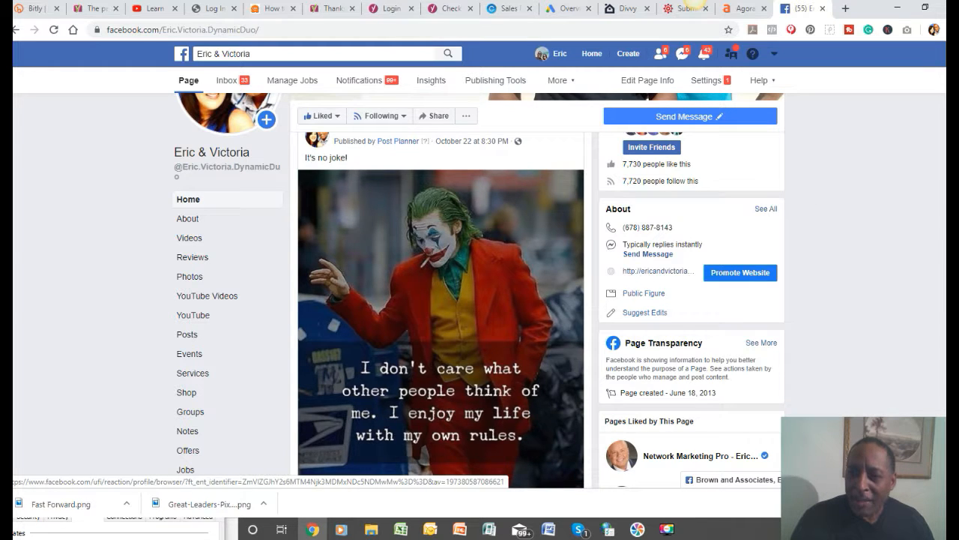
scroll(480, 300, "up", 5)
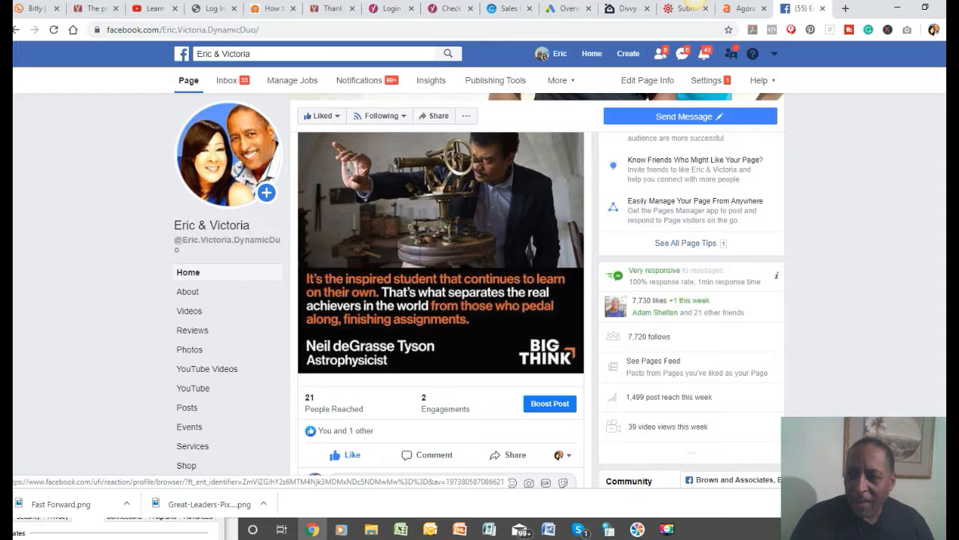
scroll(380, 432, "down", 5)
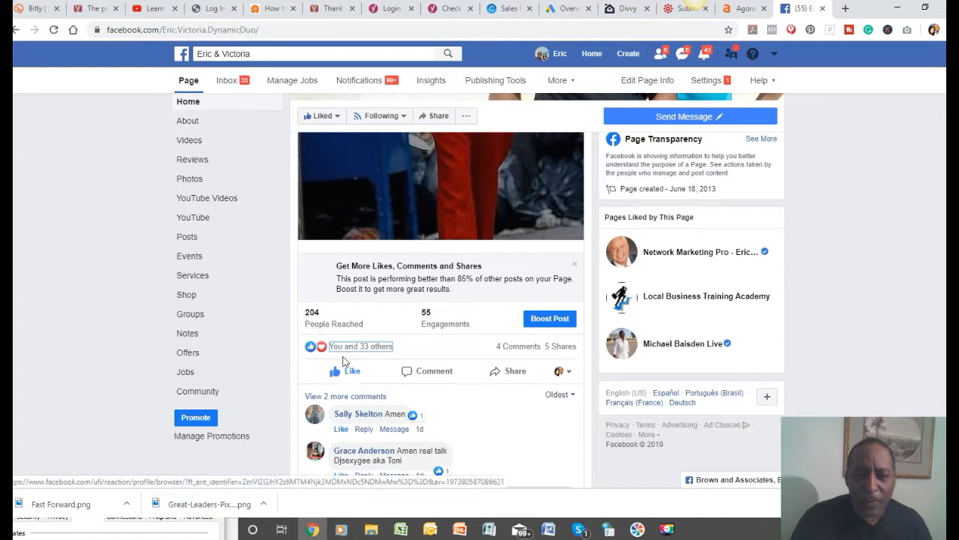
mouse_move(377, 352)
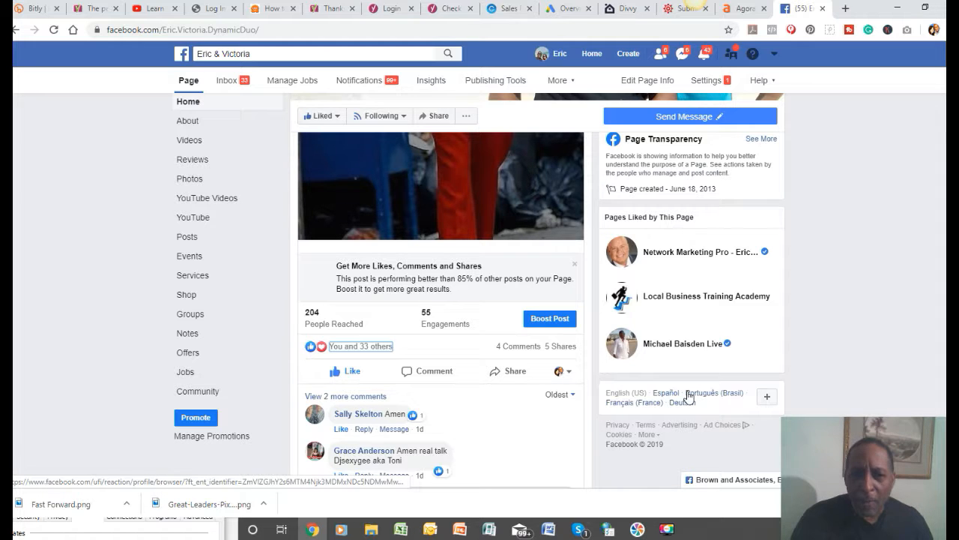
scroll(688, 396, "up", 3)
scroll(361, 452, "down", 2)
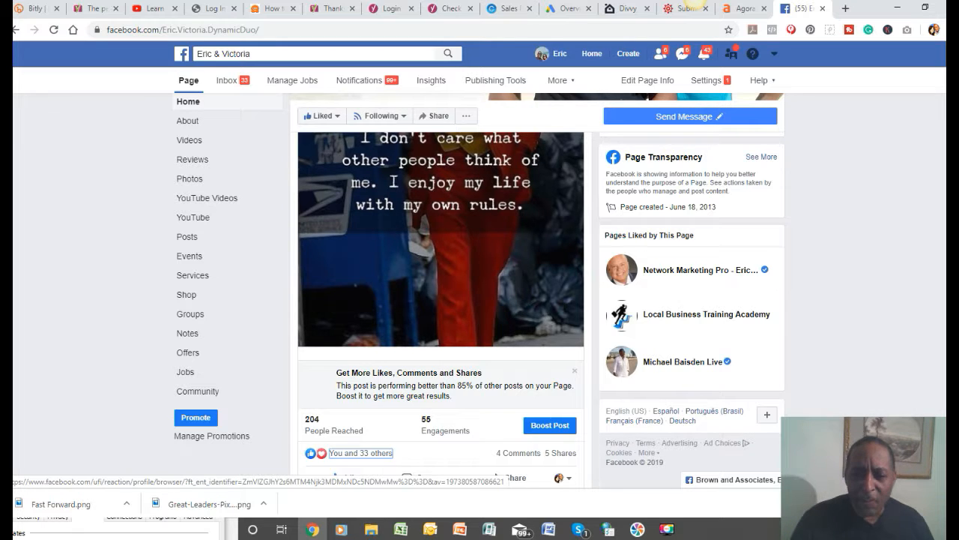
scroll(562, 450, "down", 1)
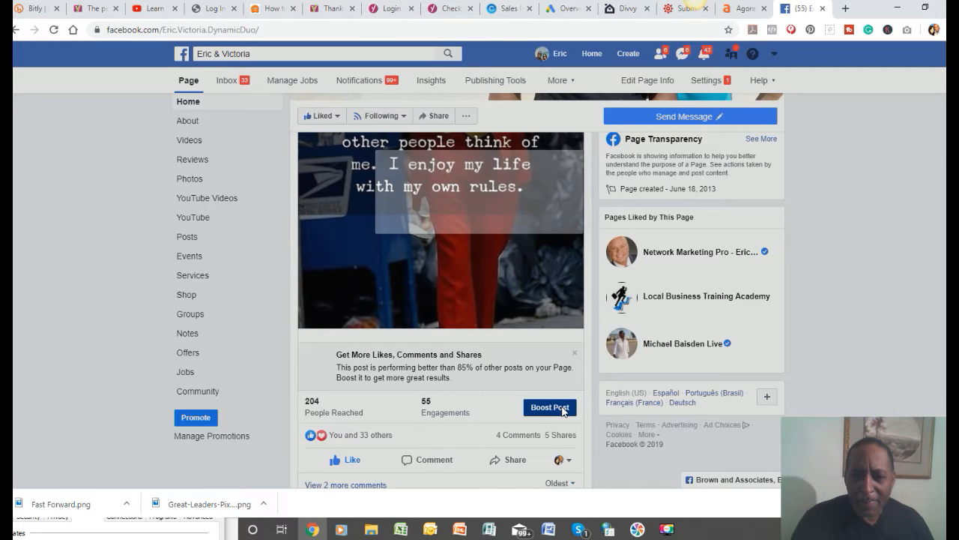
Start boosting the "It's no joke!" post and accept the advertising non-discrimination policy.
left_click(561, 409)
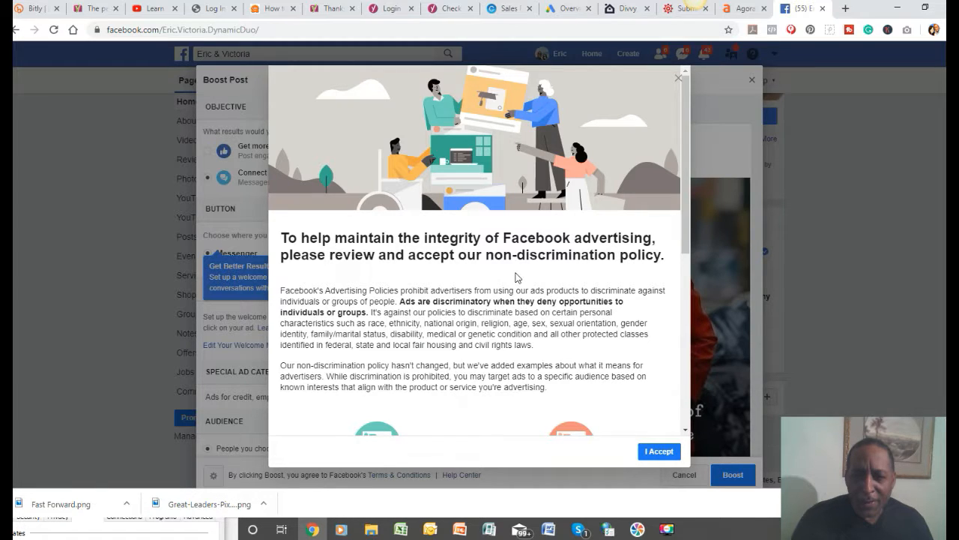
scroll(585, 359, "down", 2)
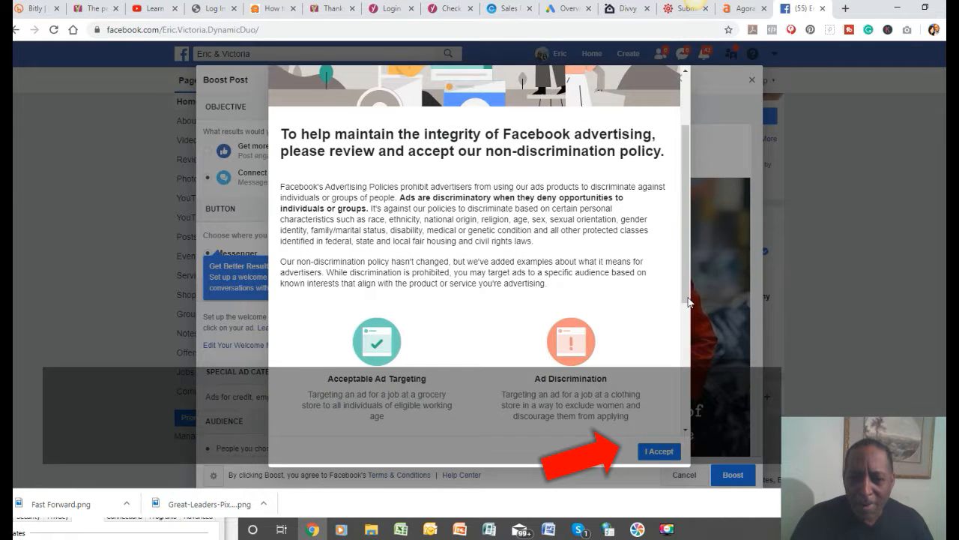
left_click(656, 453)
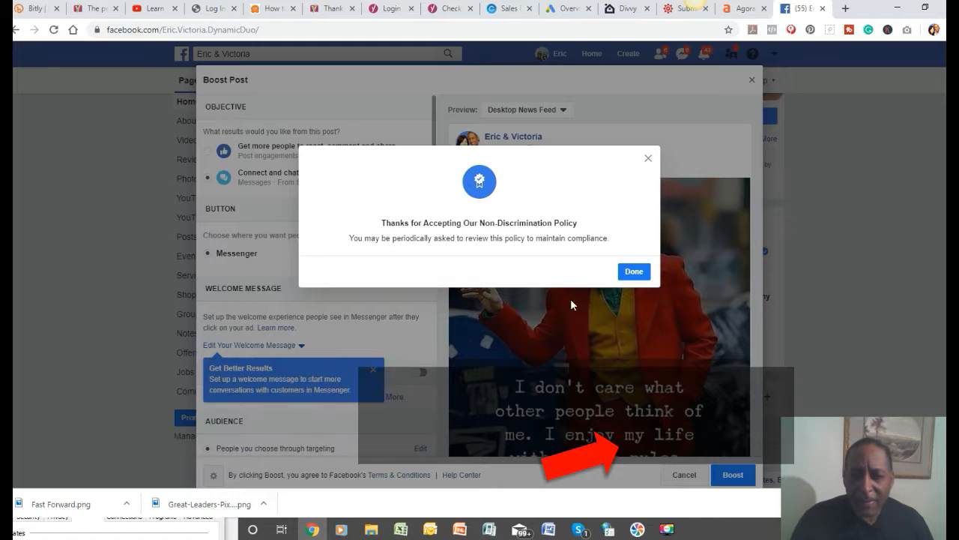
left_click(640, 275)
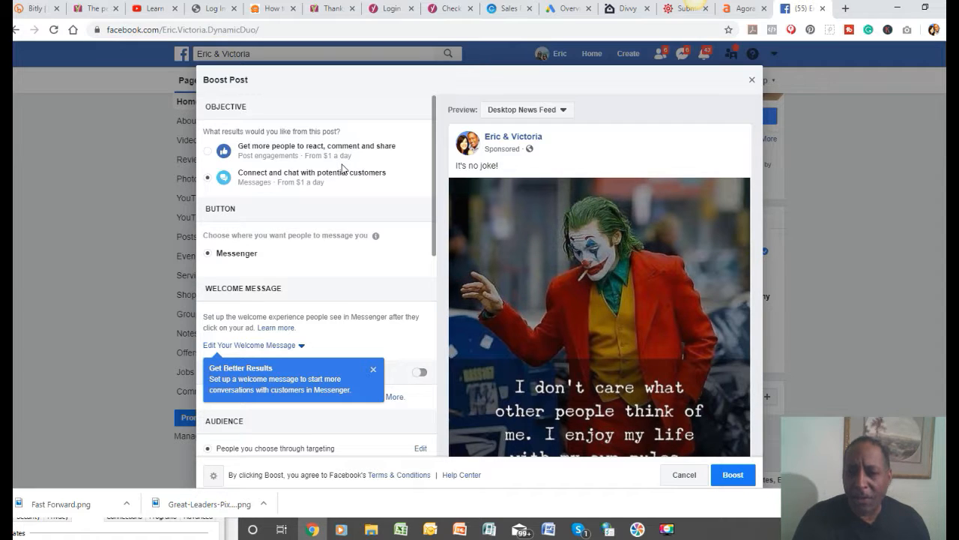
Set the boost objective to getting more people to react, comment and share, and review the audience options.
left_click(208, 153)
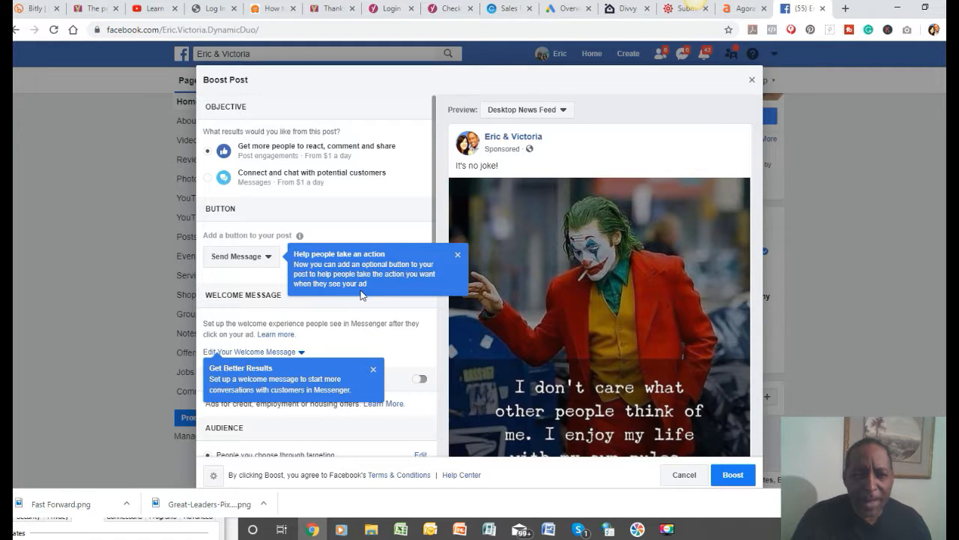
scroll(405, 281, "down", 2)
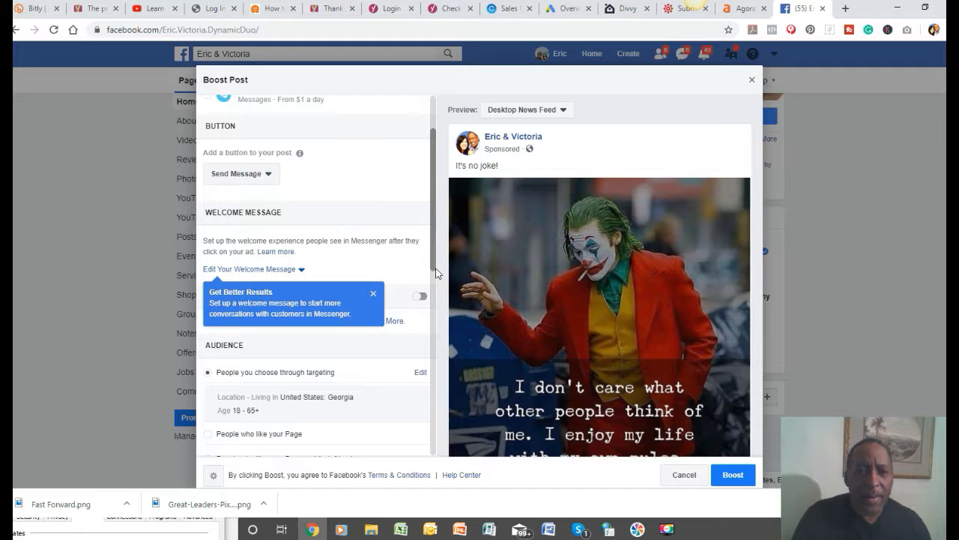
scroll(437, 273, "up", 1)
scroll(443, 274, "down", 1)
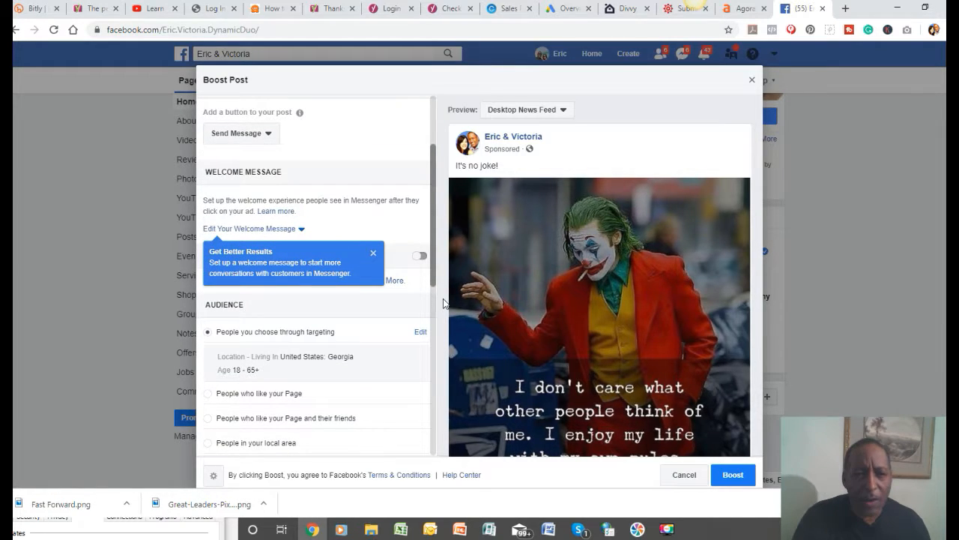
scroll(443, 303, "down", 2)
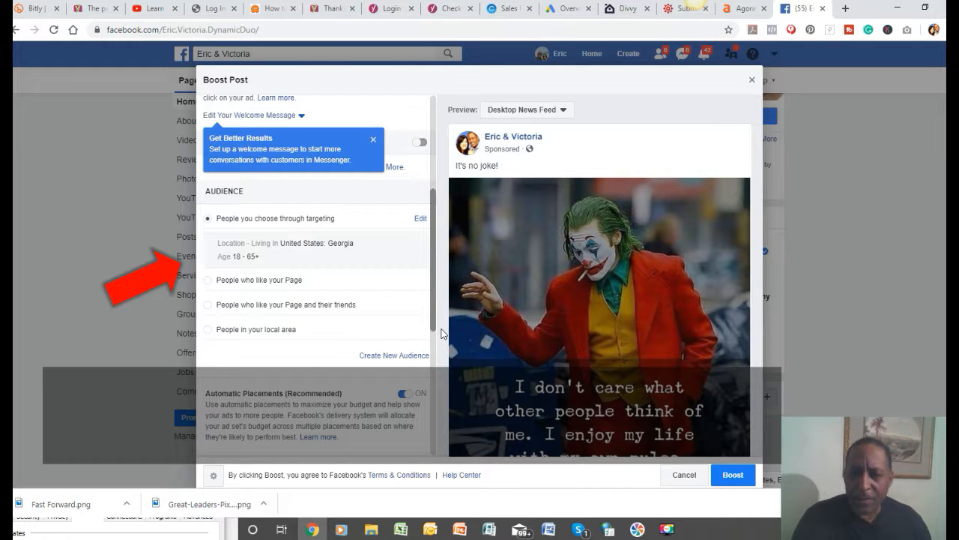
mouse_move(442, 329)
left_mouse_down()
mouse_move(444, 320)
mouse_move(442, 331)
left_mouse_up()
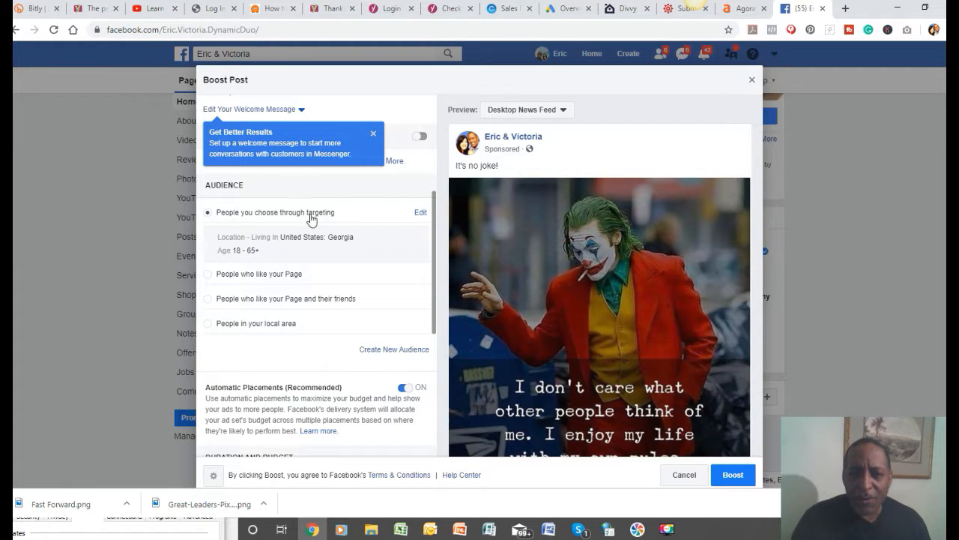
Edit the audience chosen through targeting so that its age range is 30 to 60.
left_click(420, 214)
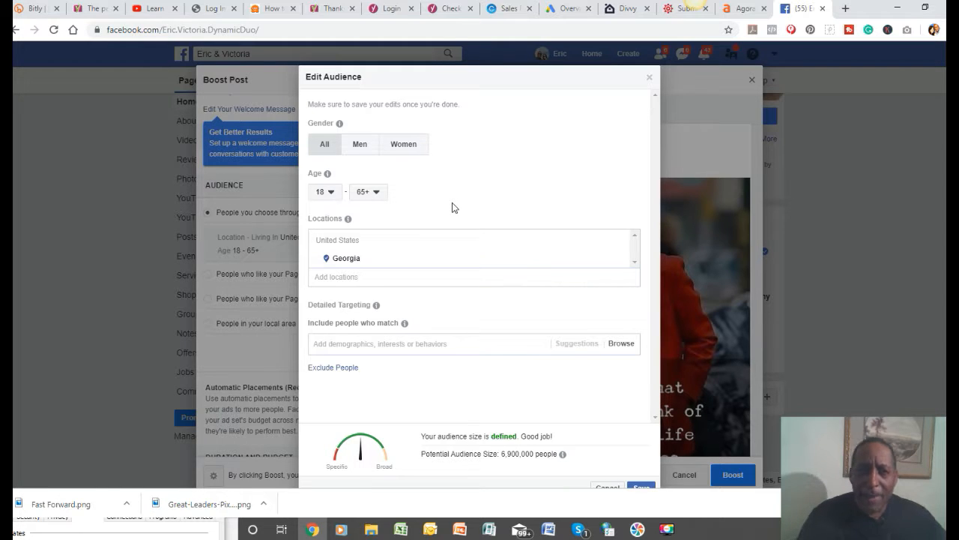
left_click(330, 196)
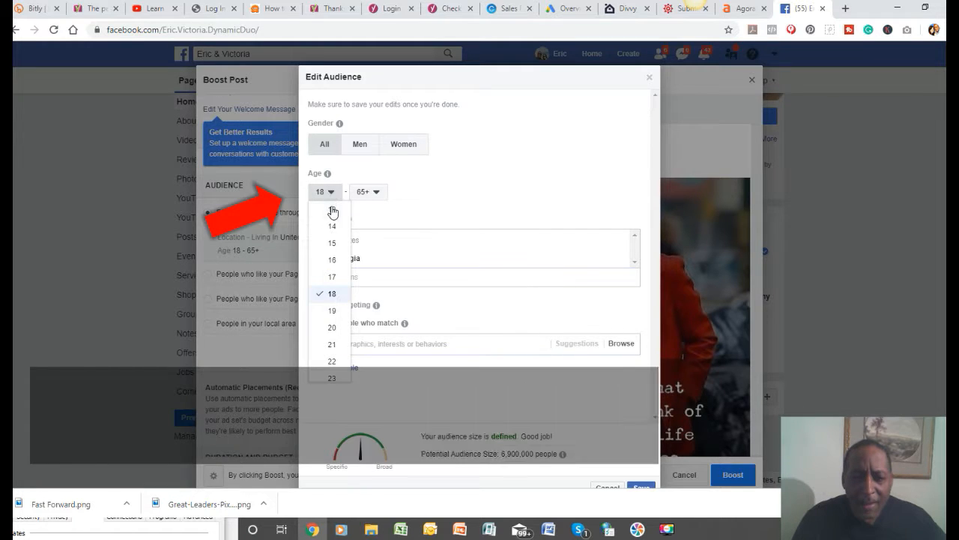
left_click_drag(347, 243, 346, 285)
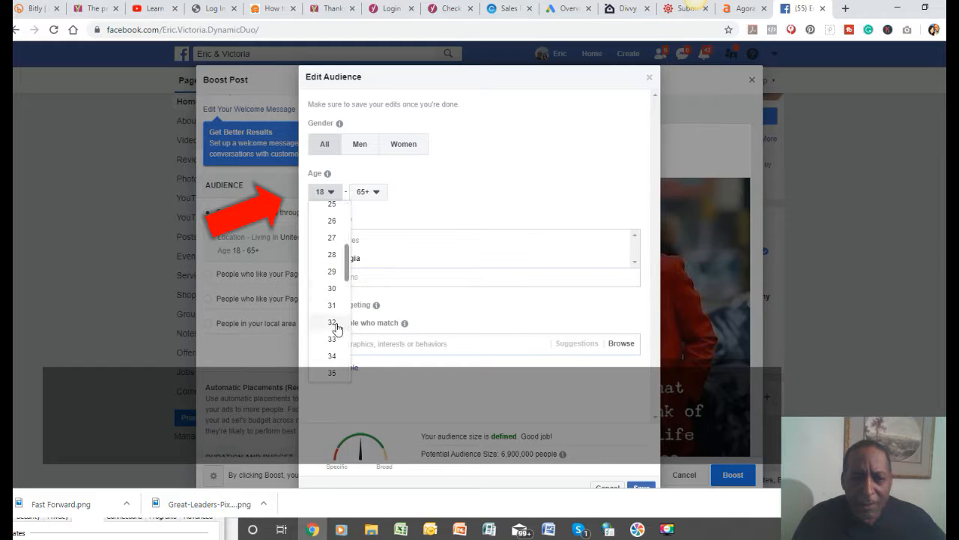
left_click(337, 290)
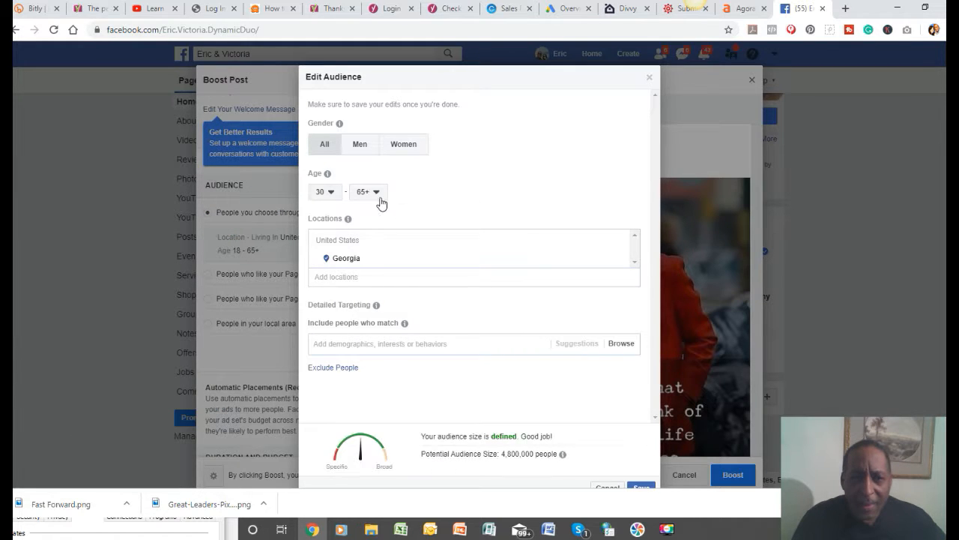
left_click(377, 195)
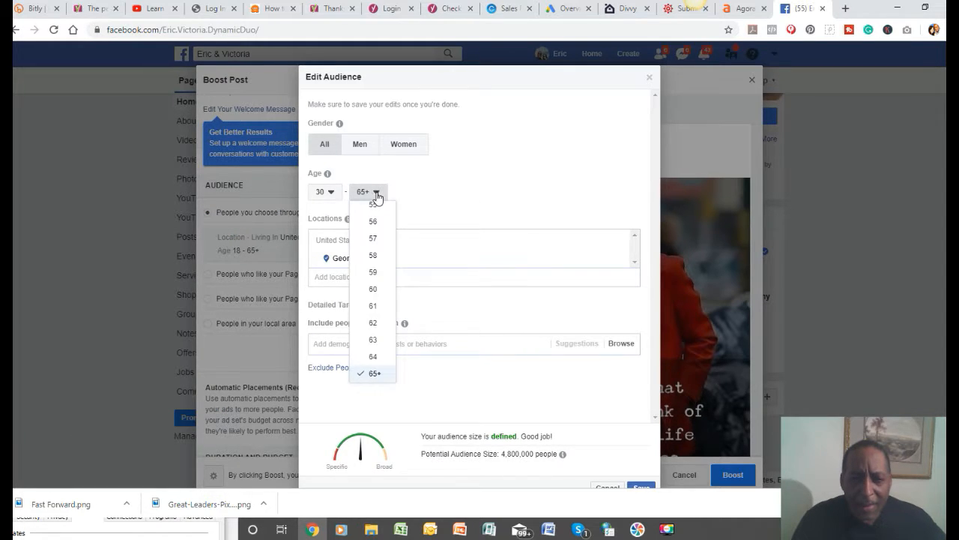
left_click(377, 289)
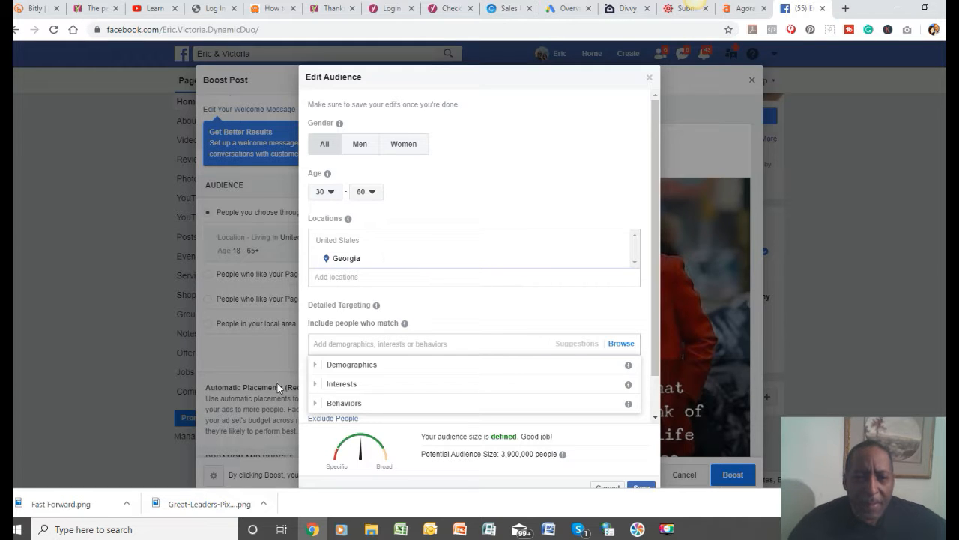
Browse the detailed targeting demographics and examine the Education Level choices.
mouse_move(629, 365)
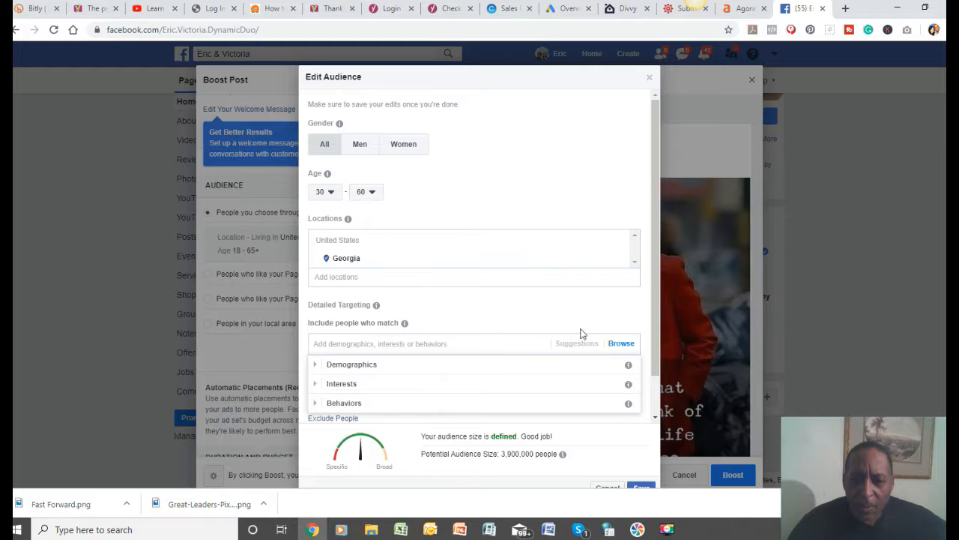
left_click(622, 344)
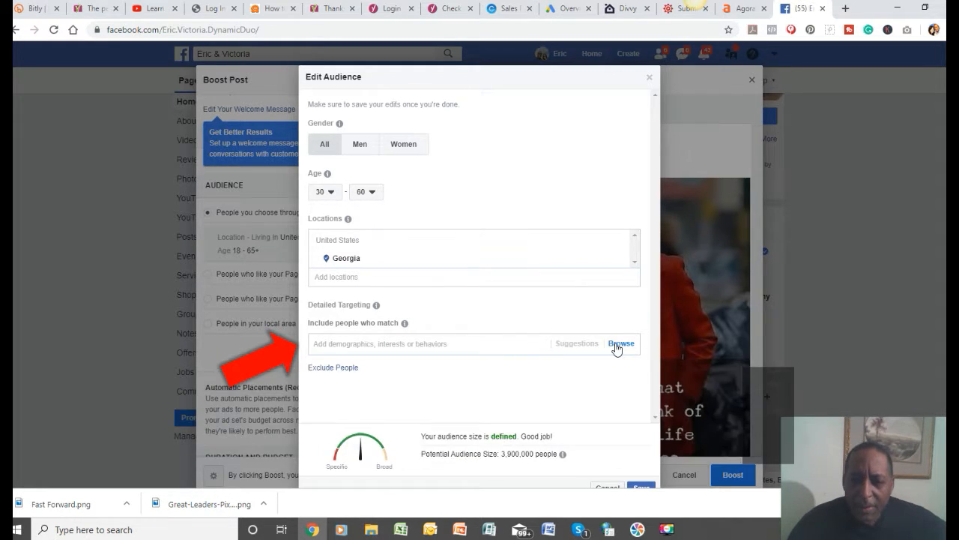
left_click(619, 345)
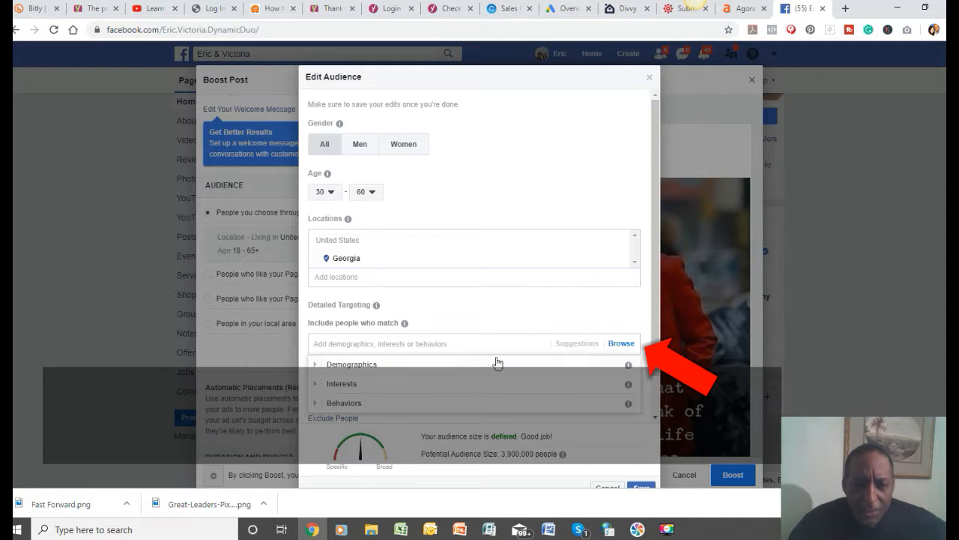
left_click(363, 365)
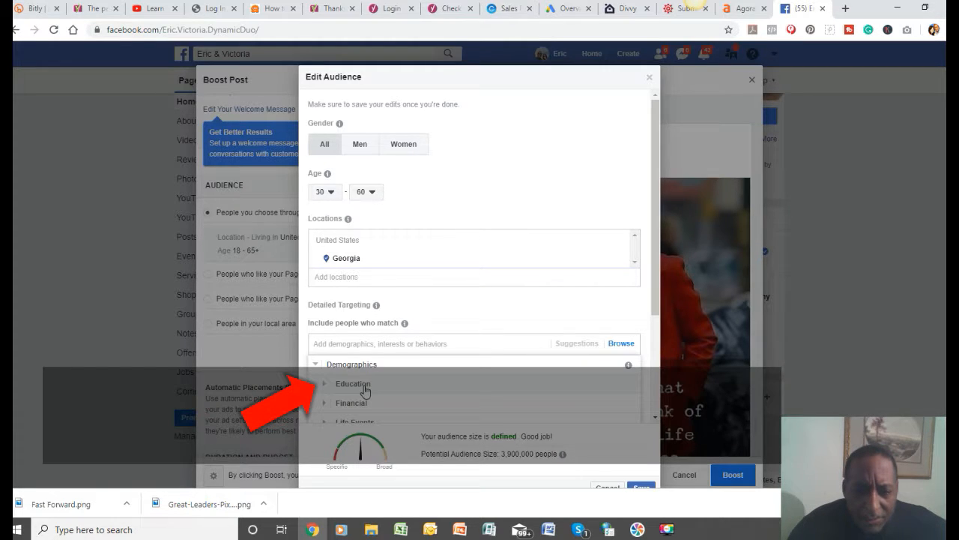
left_click(365, 385)
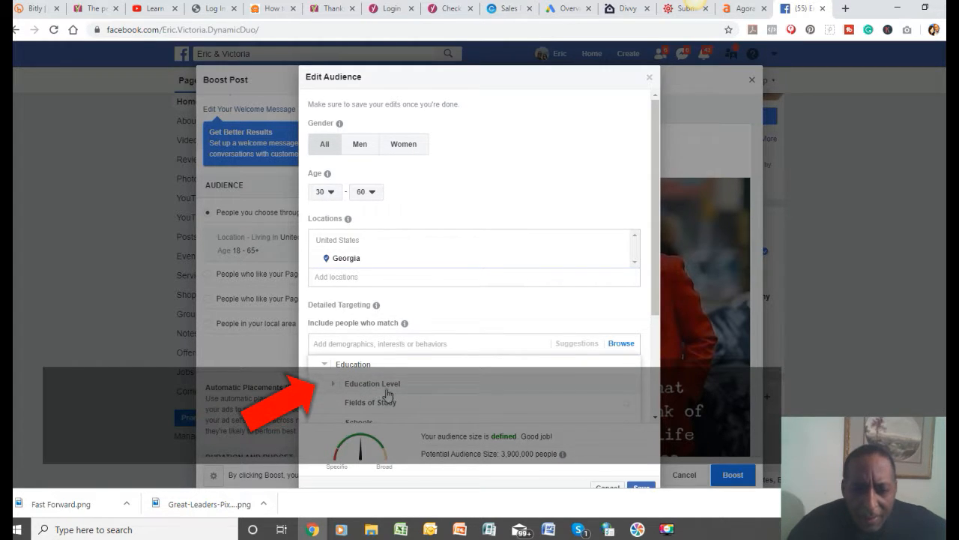
left_click(375, 386)
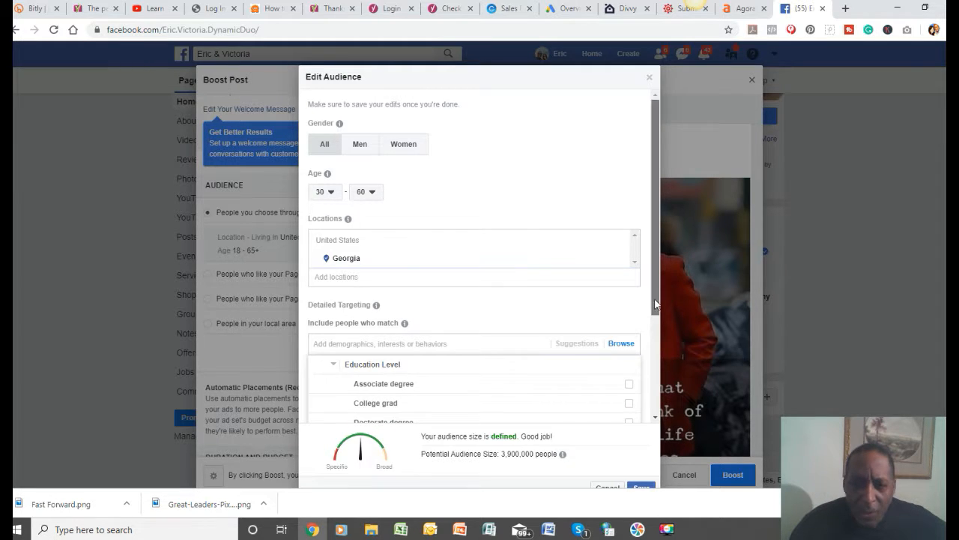
scroll(644, 322, "down", 2)
scroll(644, 350, "down", 1)
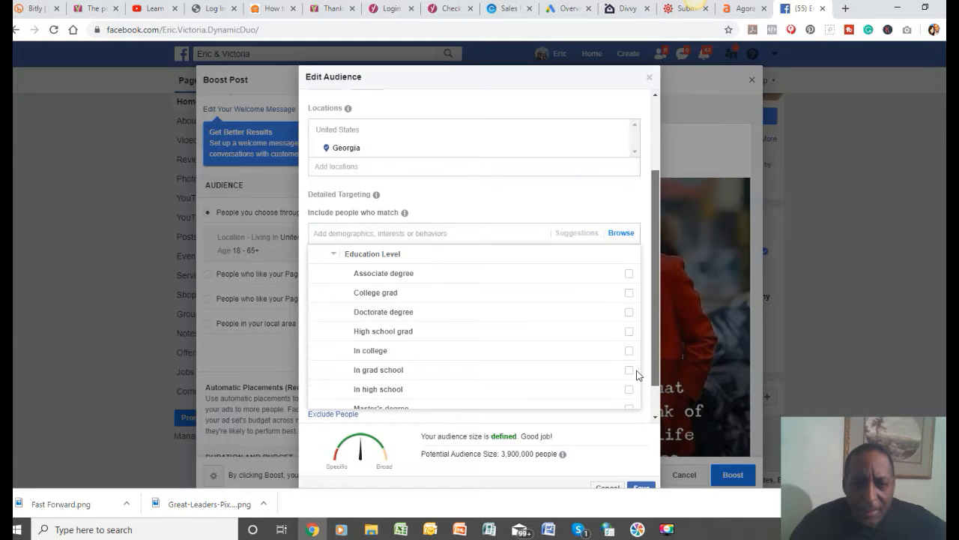
scroll(634, 382, "down", 1)
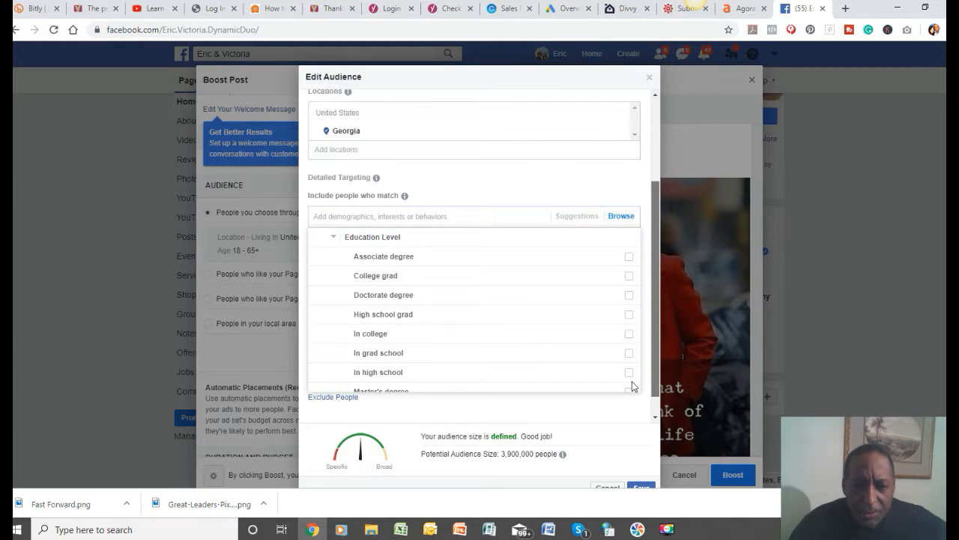
scroll(644, 327, "up", 3)
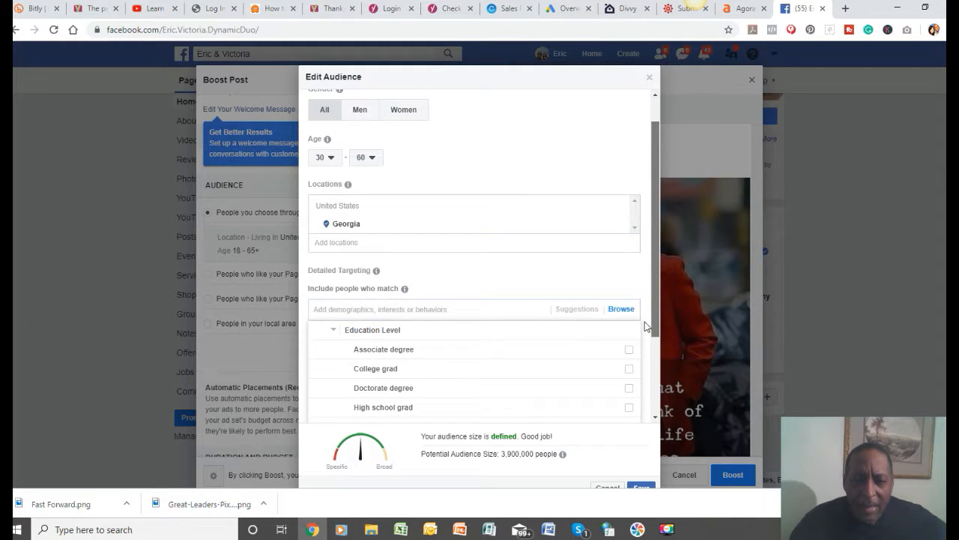
left_click(644, 325)
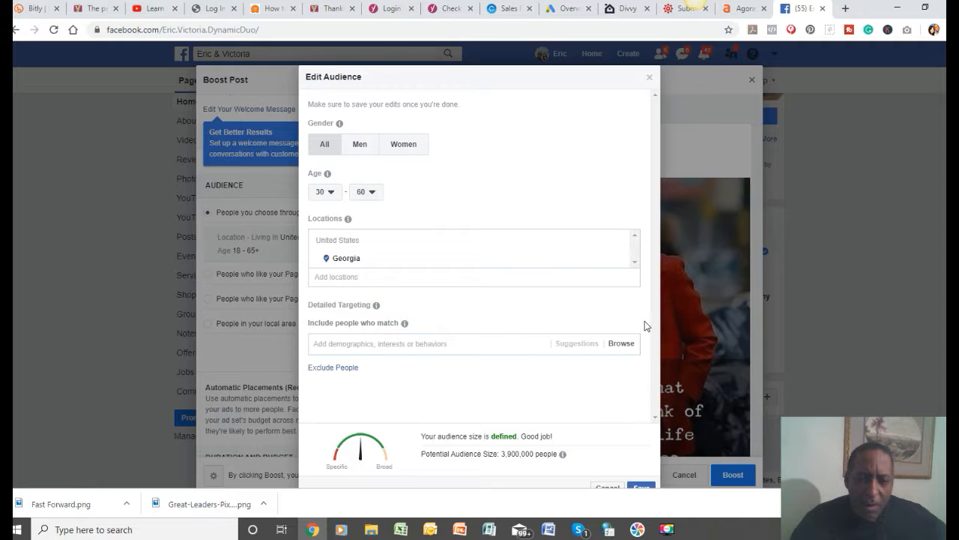
Browse the Interests categories in detailed targeting and close the list without selecting any.
left_click(327, 344)
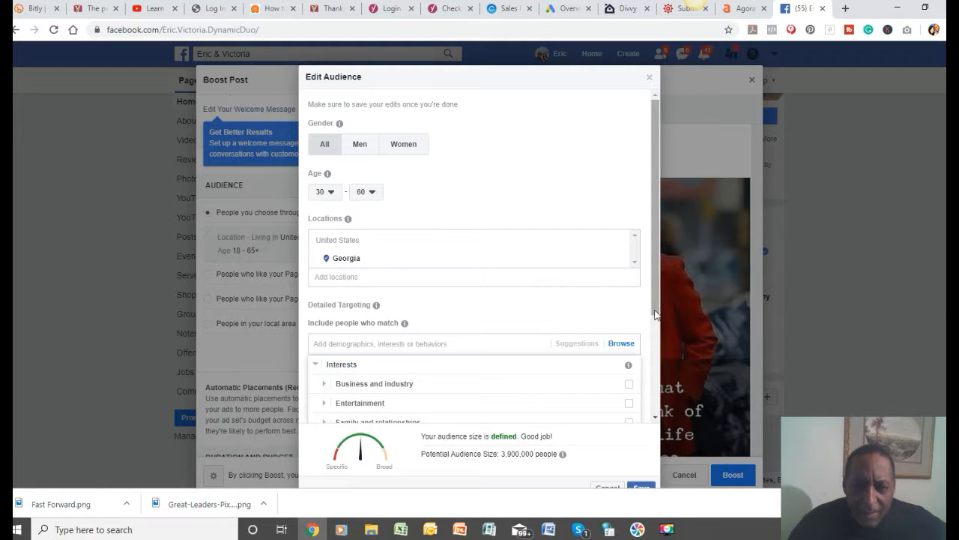
left_click_drag(655, 315, 639, 393)
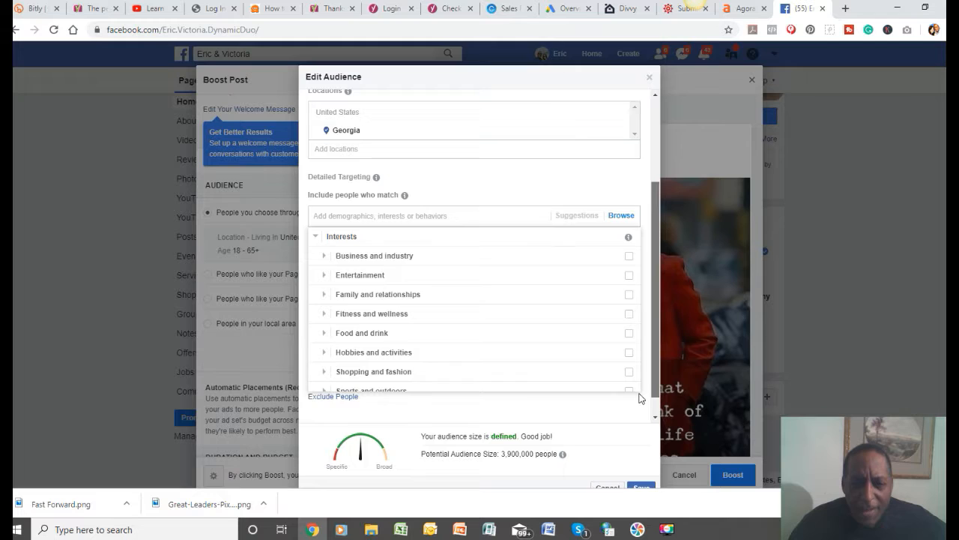
left_click(640, 394)
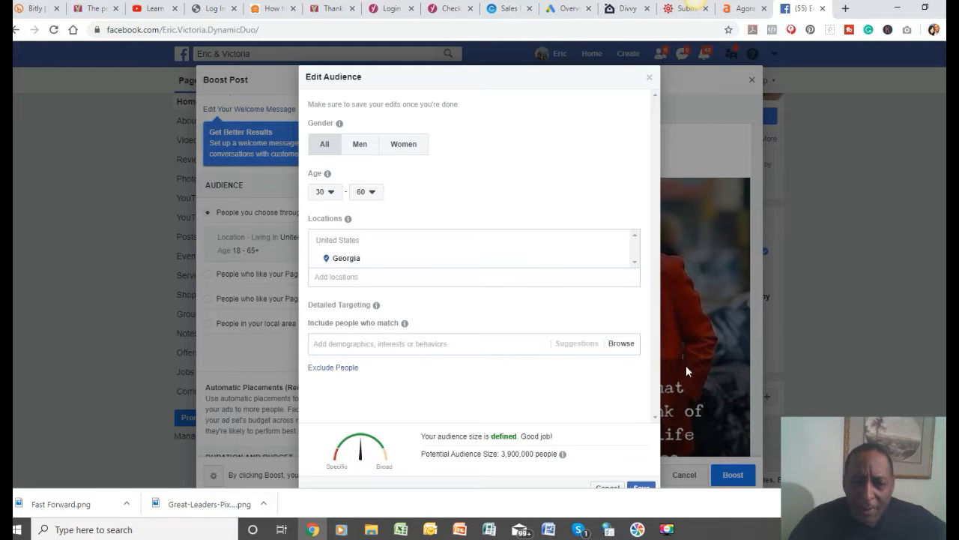
Examine the Behaviors categories in detailed targeting and close the list without selecting any.
left_click(628, 350)
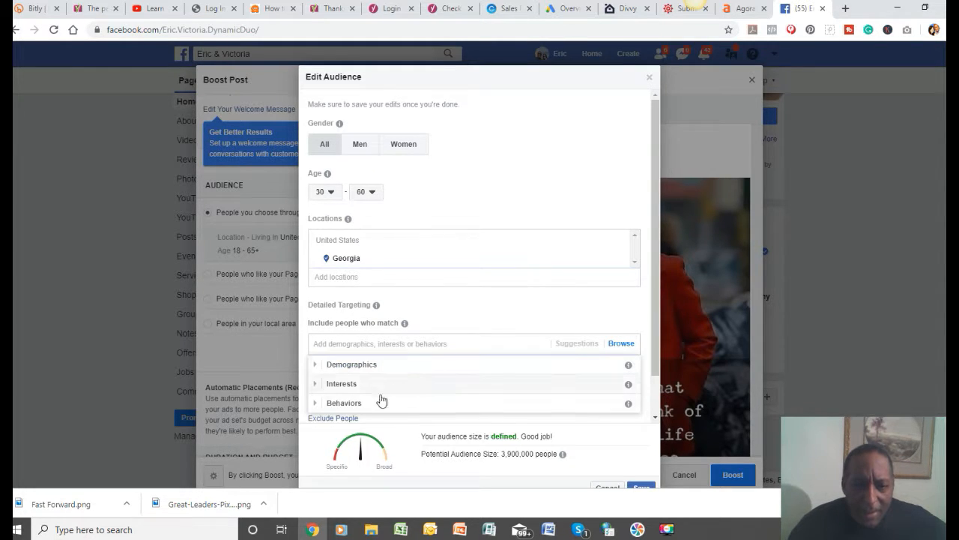
left_click(352, 409)
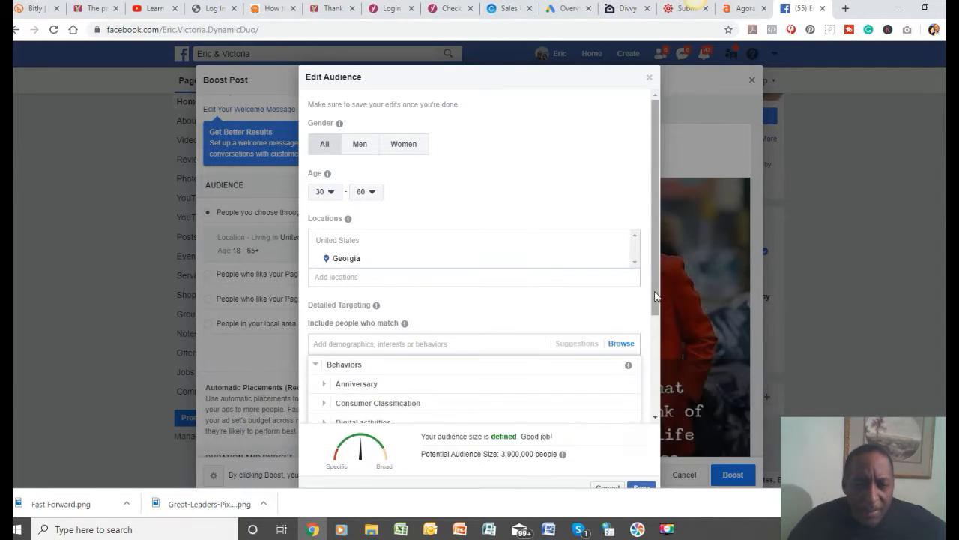
left_click_drag(656, 296, 650, 333)
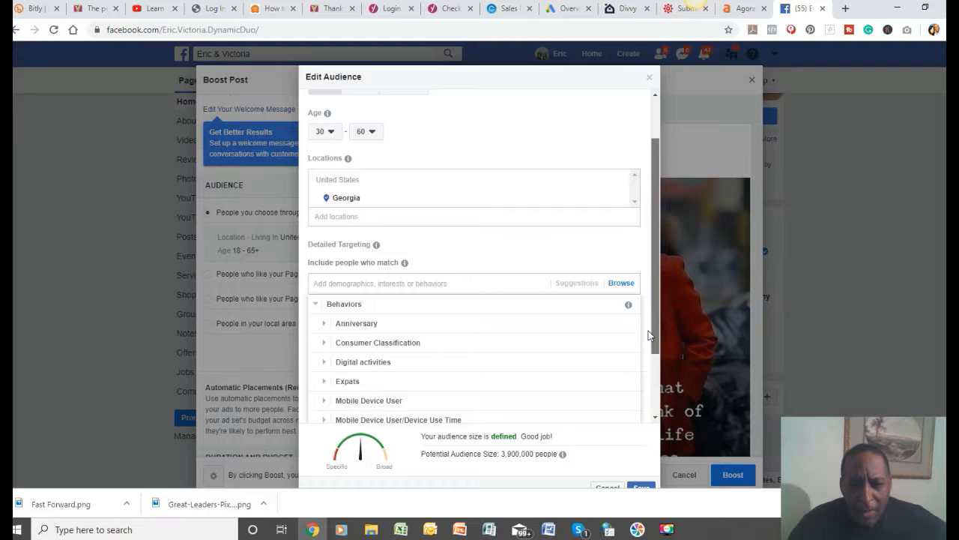
scroll(648, 335, "down", 1)
scroll(649, 354, "down", 1)
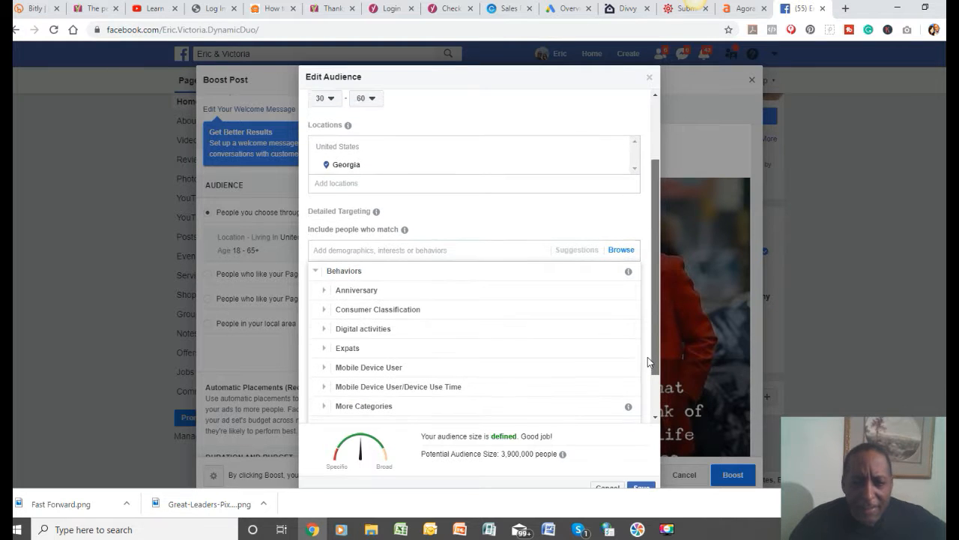
scroll(647, 365, "down", 1)
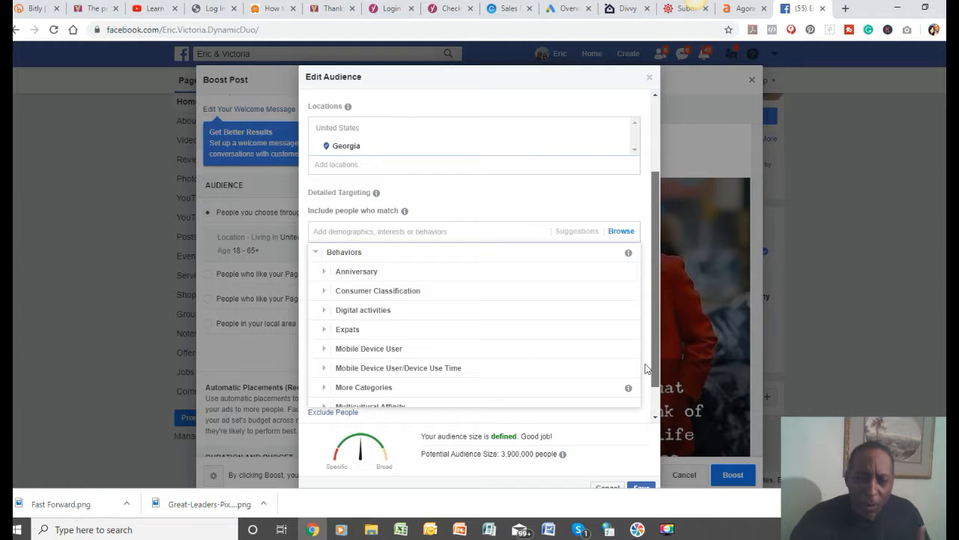
scroll(647, 368, "down", 1)
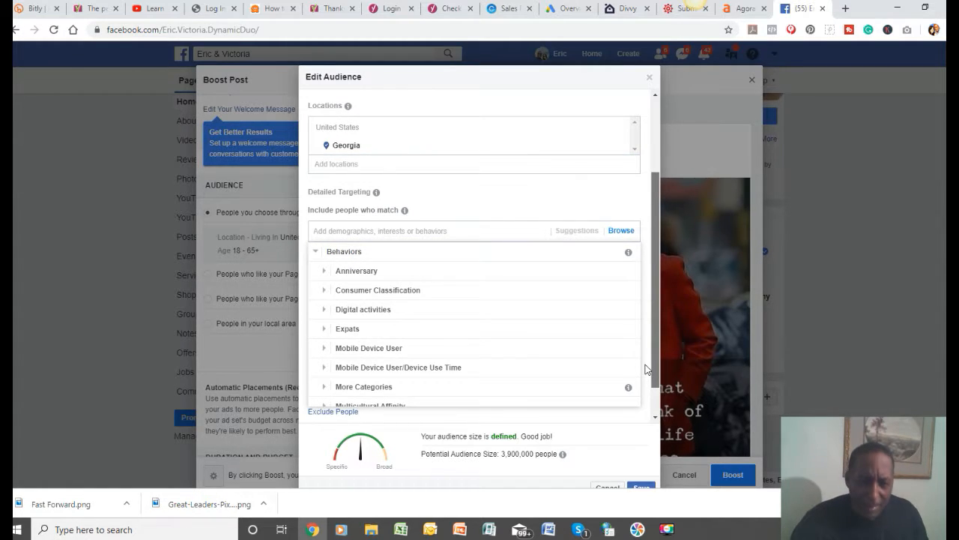
left_click(648, 368)
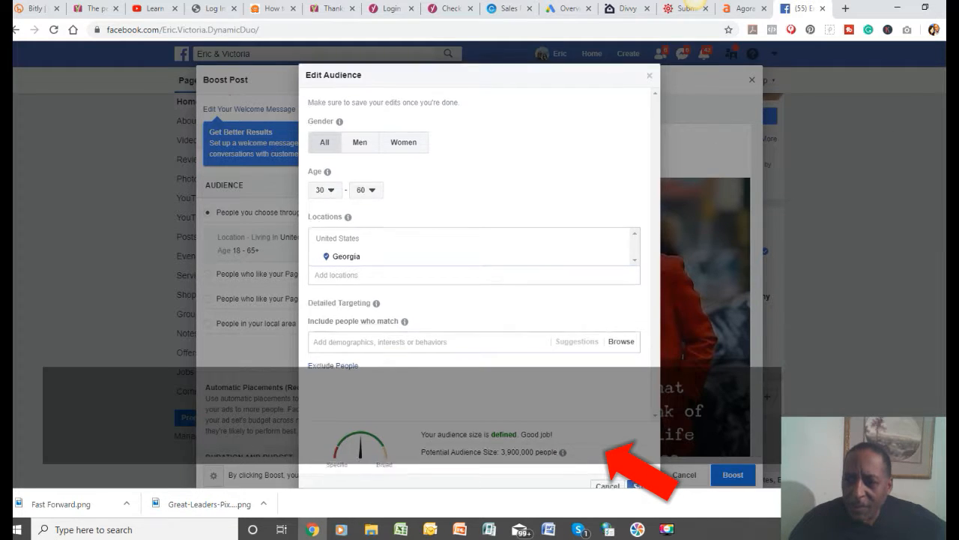
Save the edited audience for the boosted post.
scroll(480, 262, "down", 1)
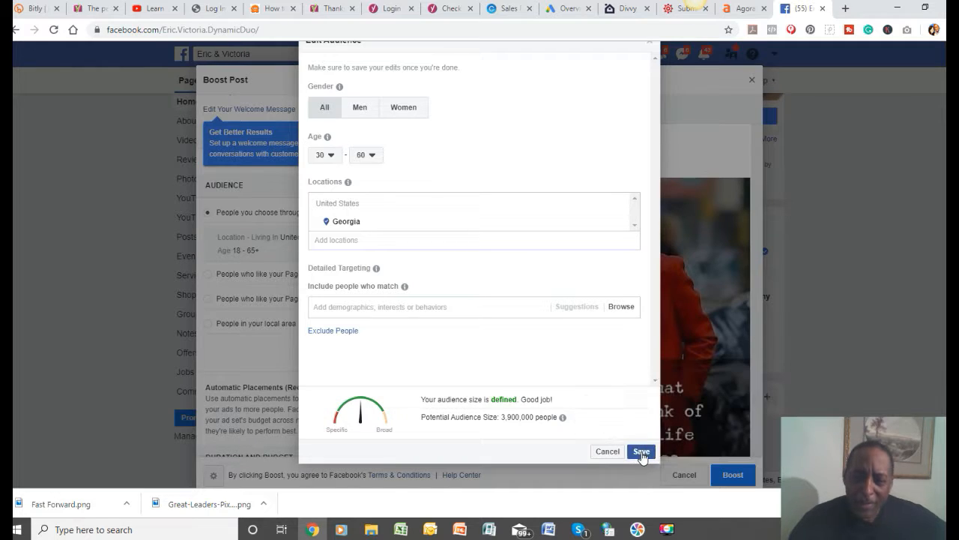
left_click(642, 452)
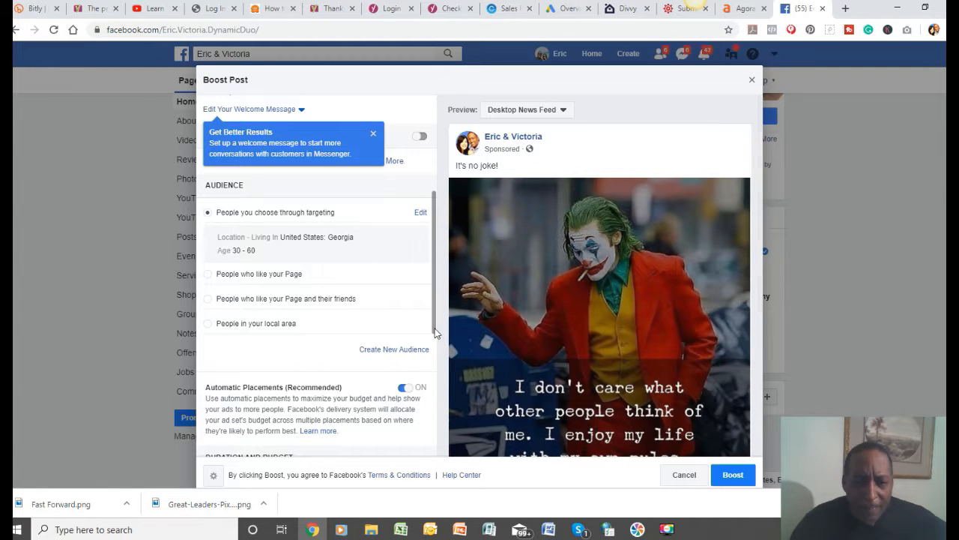
Review the placements, duration, budget and ad preview, and submit the boost for the "It's no joke!" post.
left_click_drag(435, 332, 432, 418)
scroll(431, 418, "down", 2)
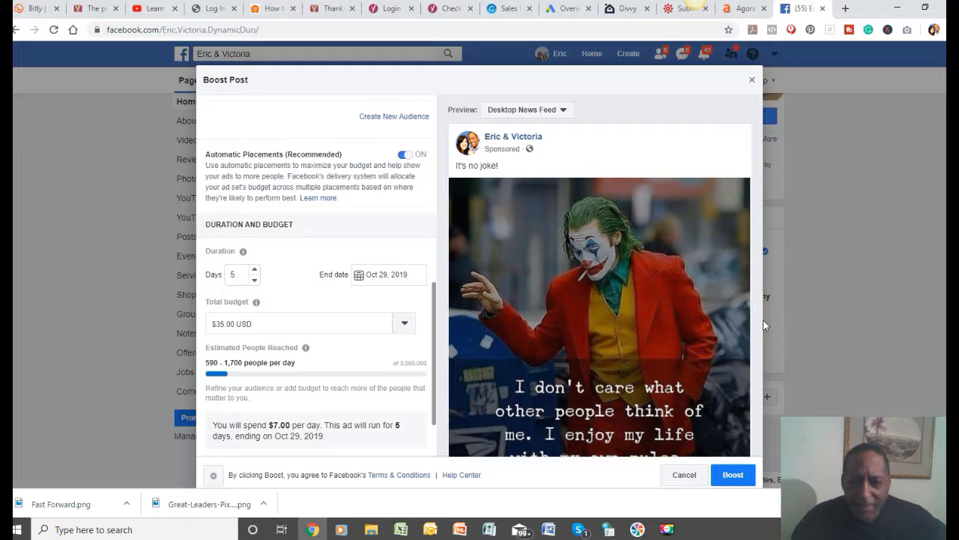
scroll(738, 408, "down", 2)
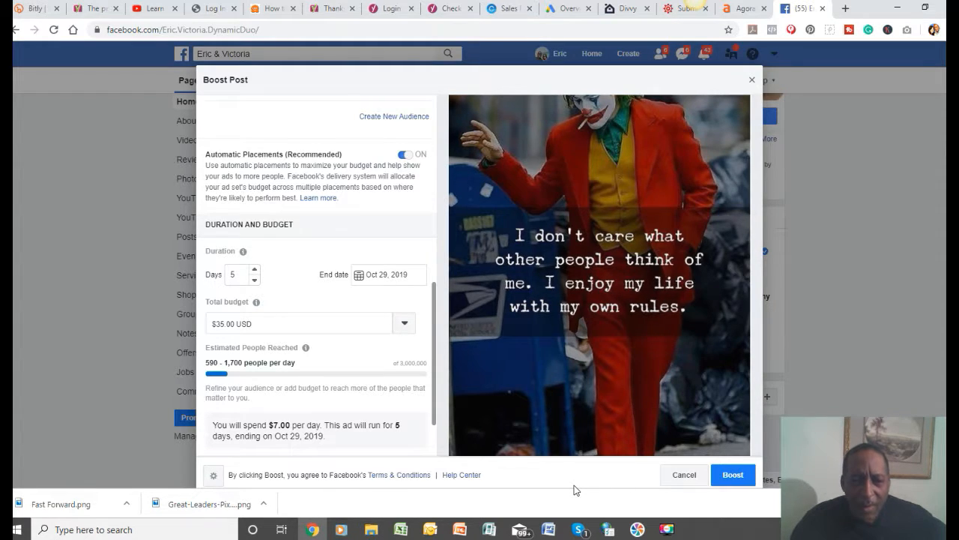
left_click(731, 476)
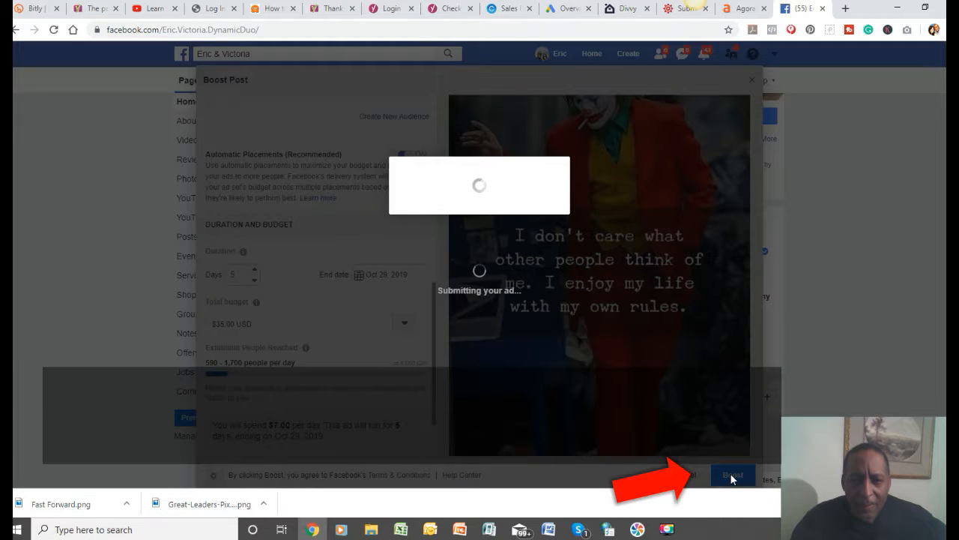